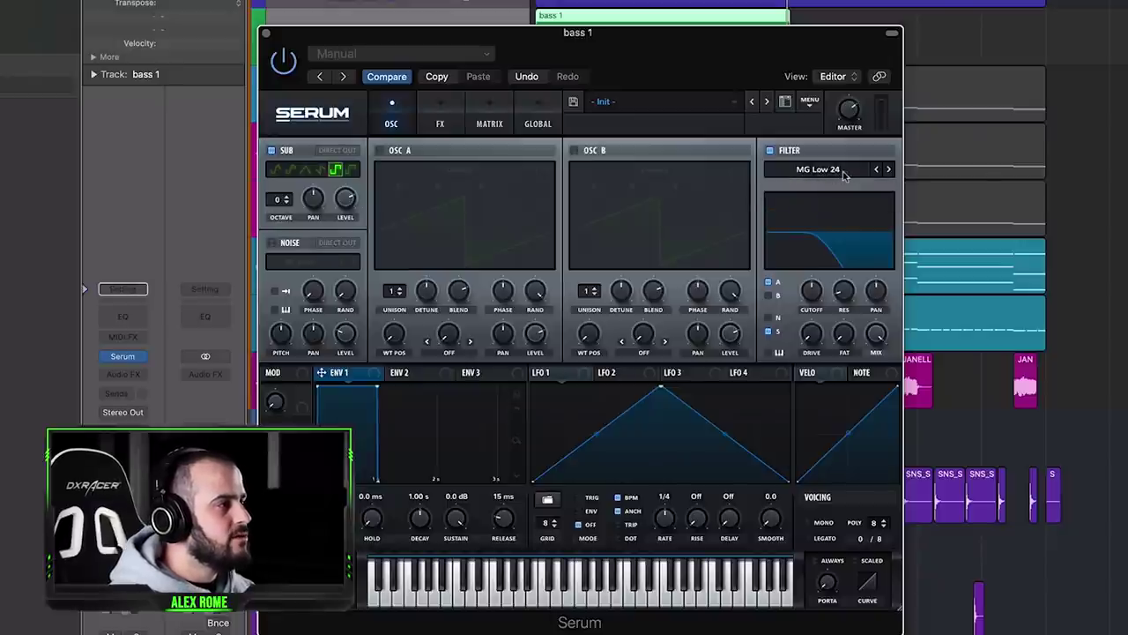
- Set the bass 1 low-pass filter cutoff to 260 Hz and turn down the Env 1 sustain
drag(814, 291, 814, 296)
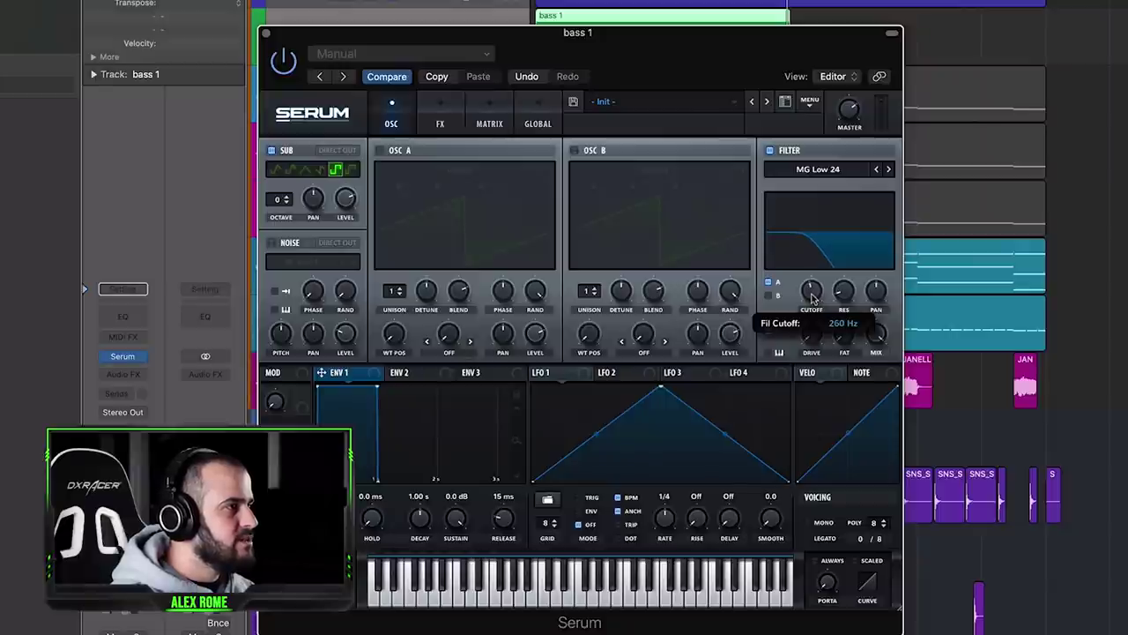
drag(462, 522, 456, 553)
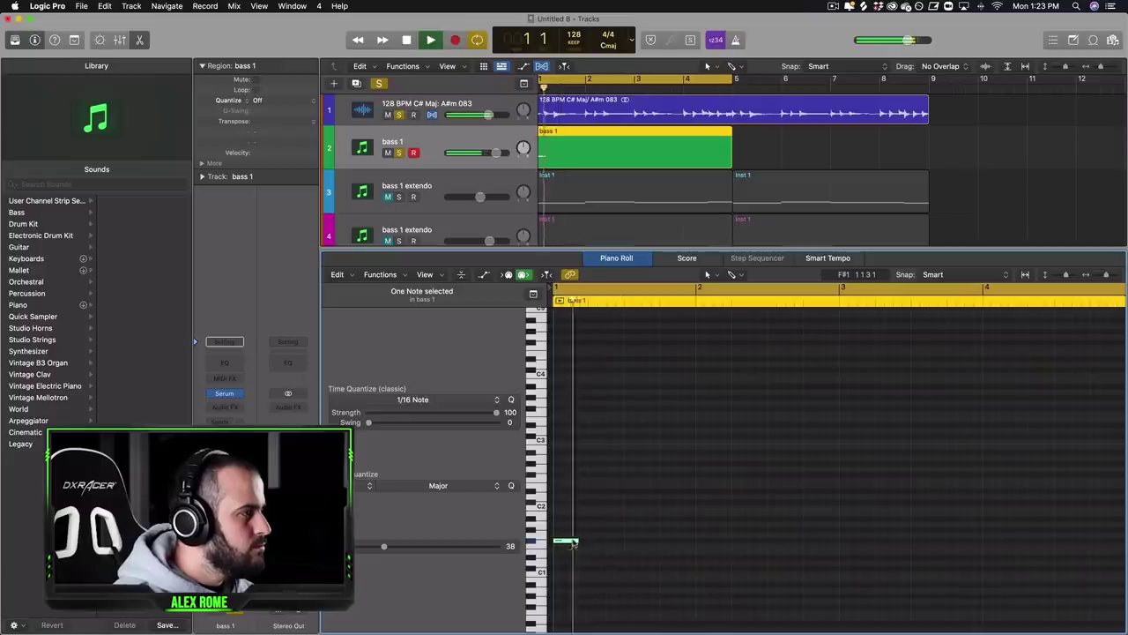
- Lower the first bass 1 note by an octave to F#0 and repeat it along the first bar, checking the playback
key(space)
scroll(573, 529, down, 2)
drag(570, 516, 574, 580)
key(space)
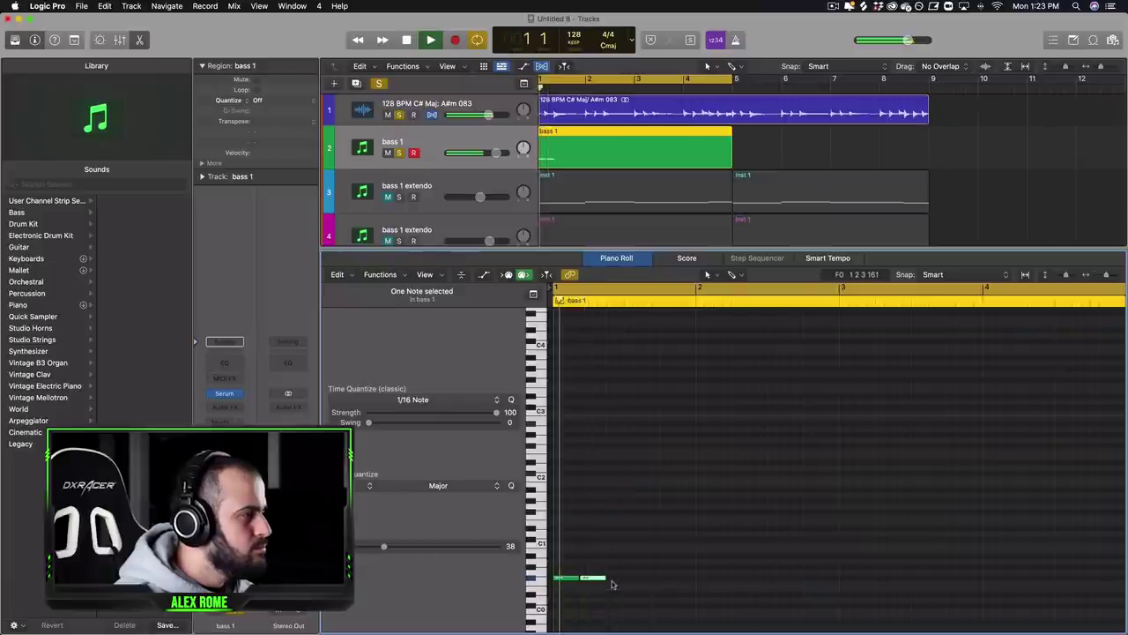
key(space)
key(space)
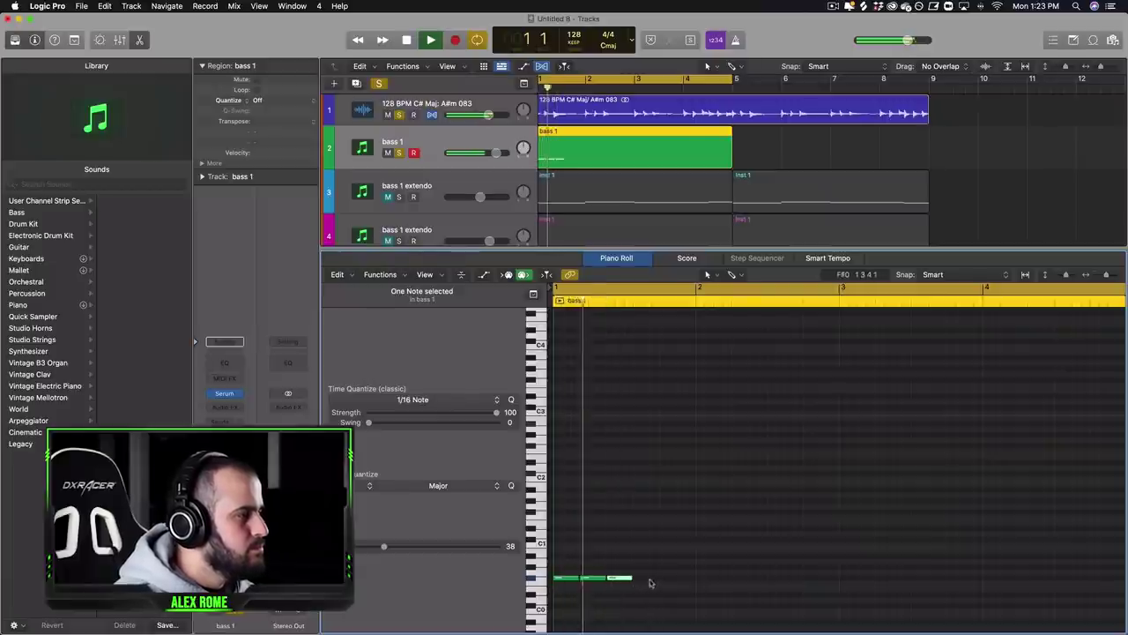
mouse_move(632, 580)
mouse_down()
mouse_move(693, 579)
mouse_move(551, 564)
mouse_move(796, 584)
mouse_move(997, 571)
mouse_up()
key(space)
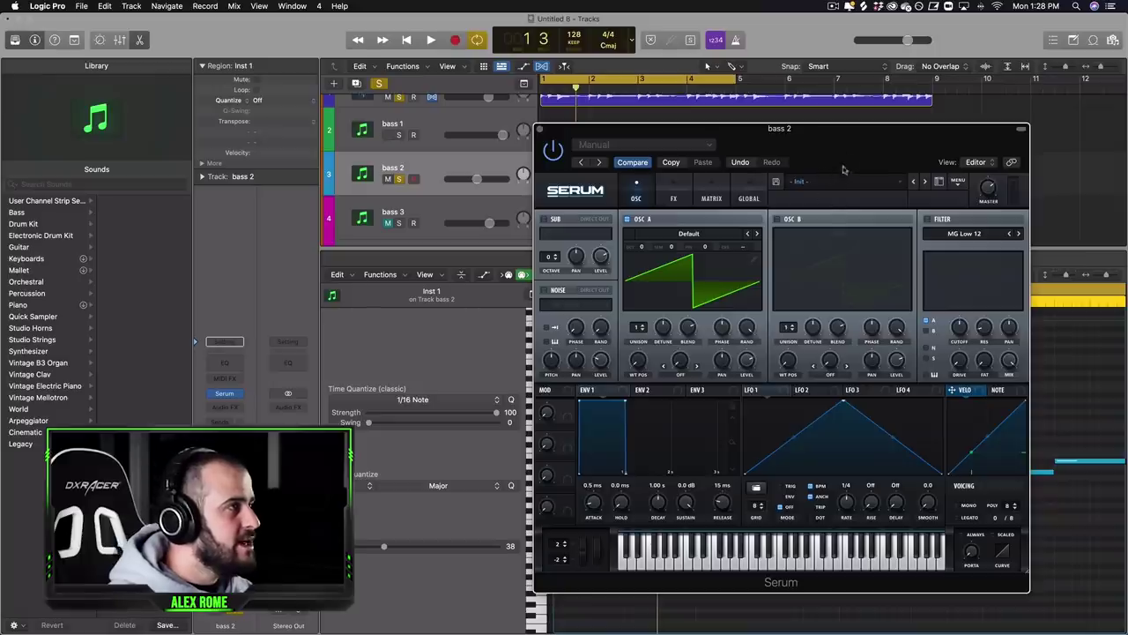
- Load the Analog wavetable MB Saw into oscillator A of bass 2 and set its unison to 7 voices
drag(841, 148, 749, 129)
click(870, 156)
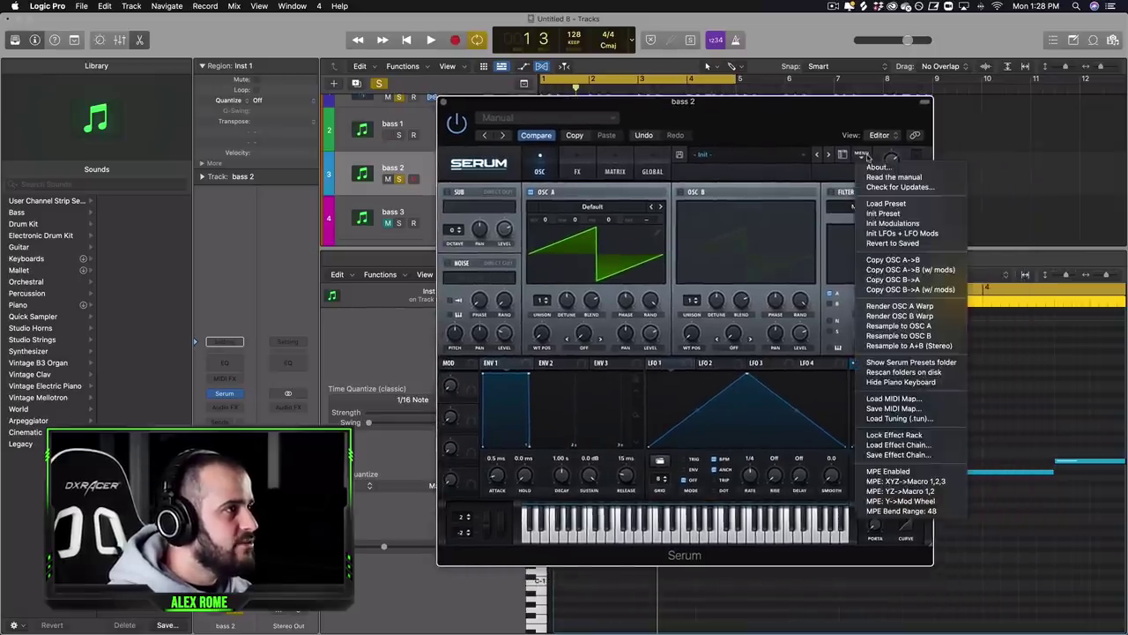
click(668, 289)
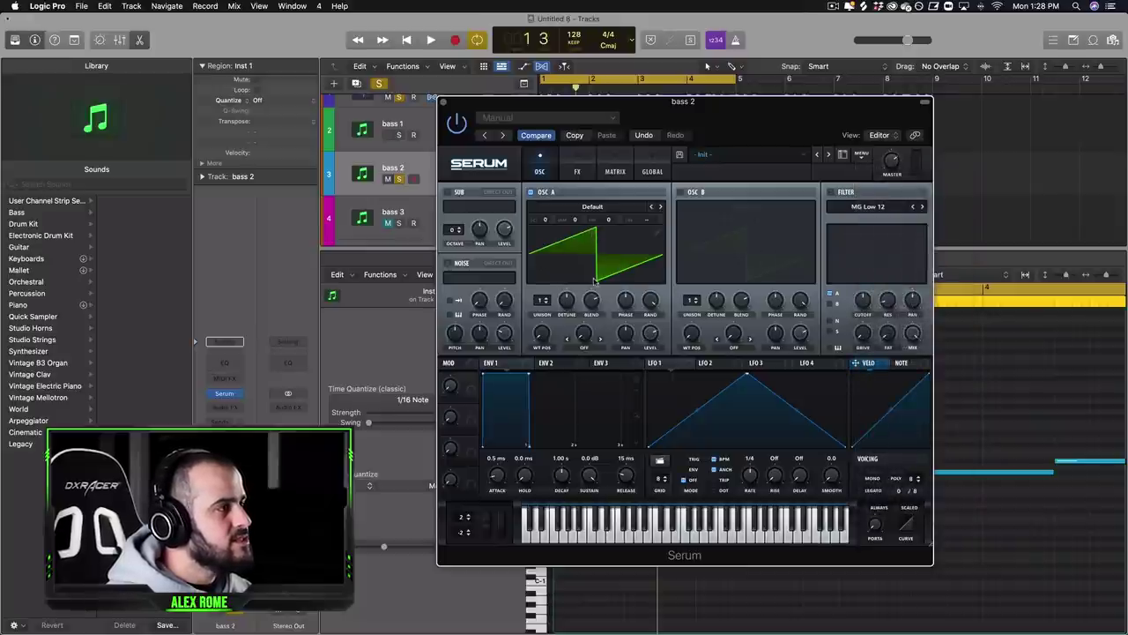
click(632, 215)
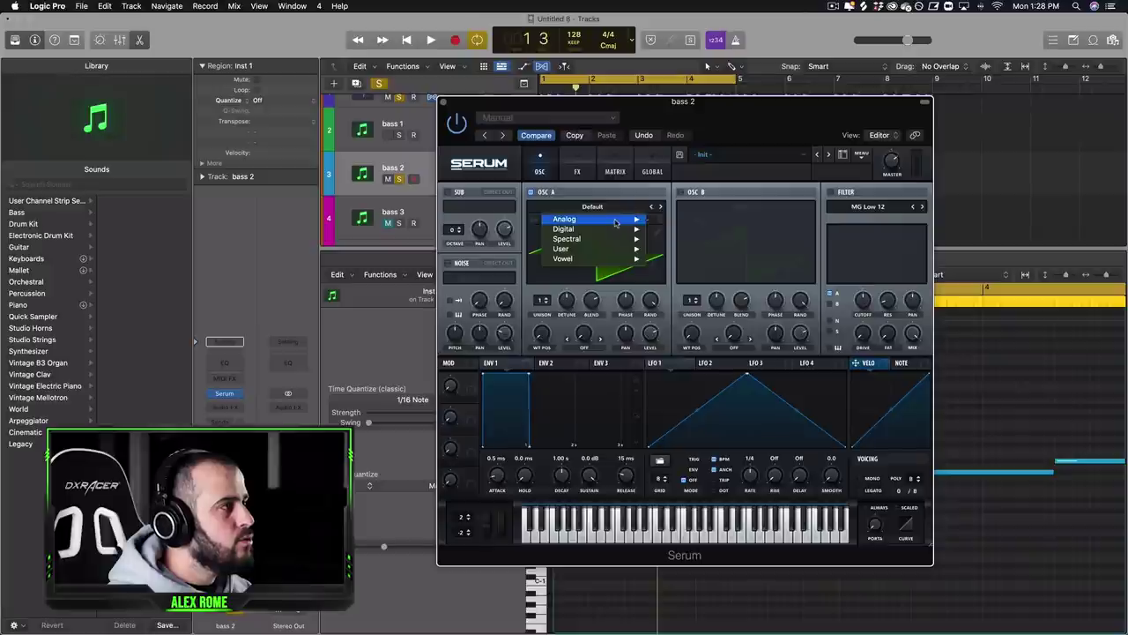
mouse_move(617, 220)
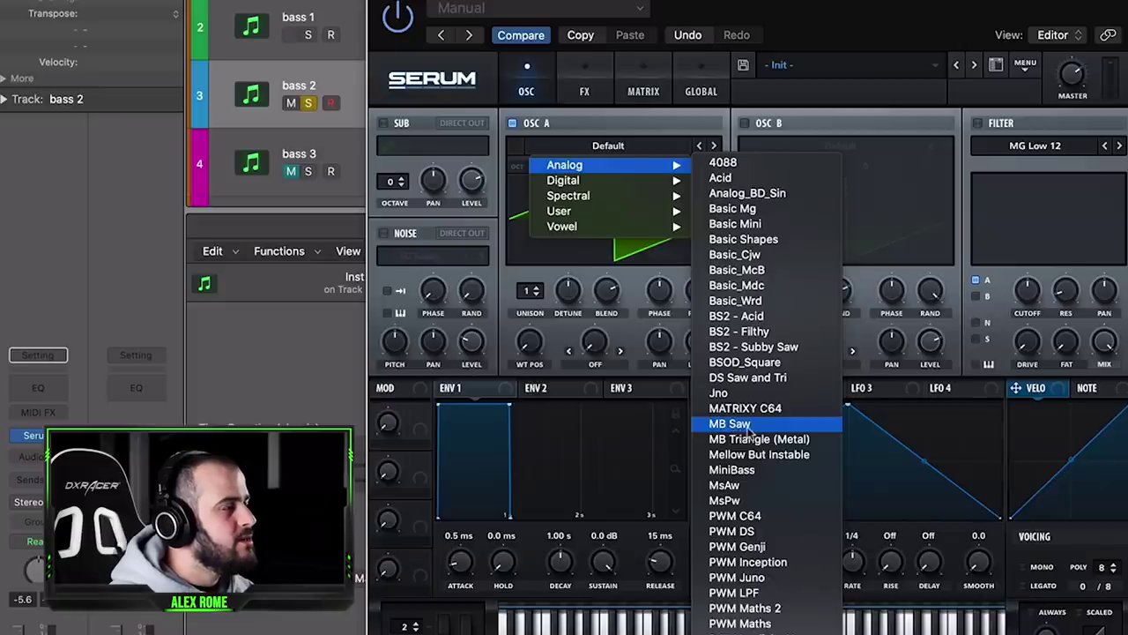
click(747, 425)
drag(541, 301, 540, 250)
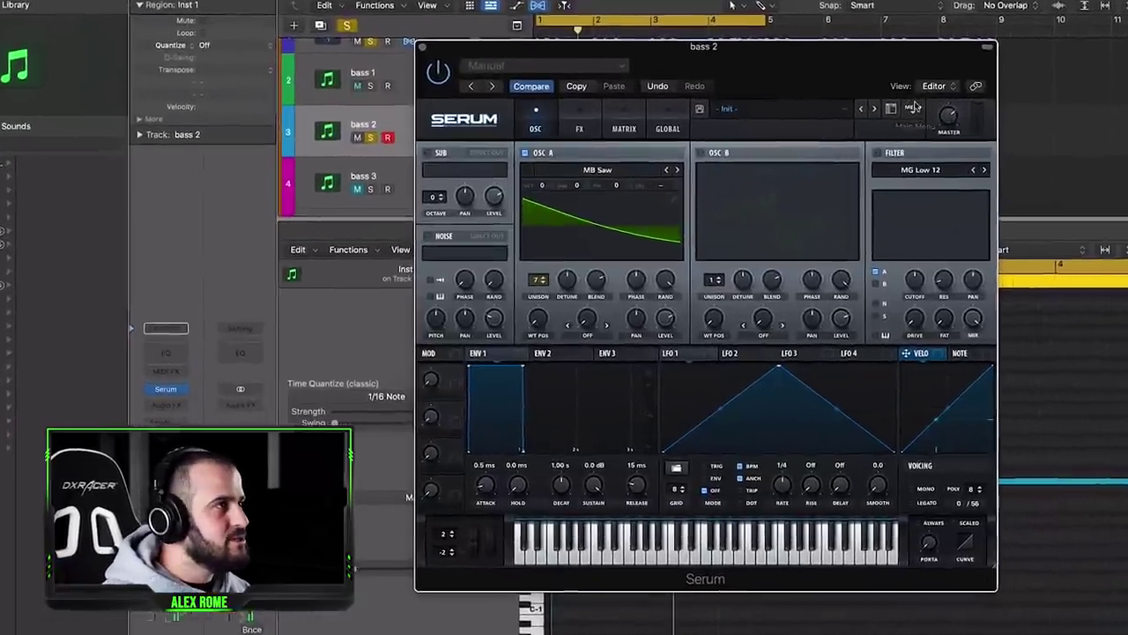
- Enable the bass 2 filter for oscillator A with the MG Low 24 type and lower its cutoff slightly
click(913, 107)
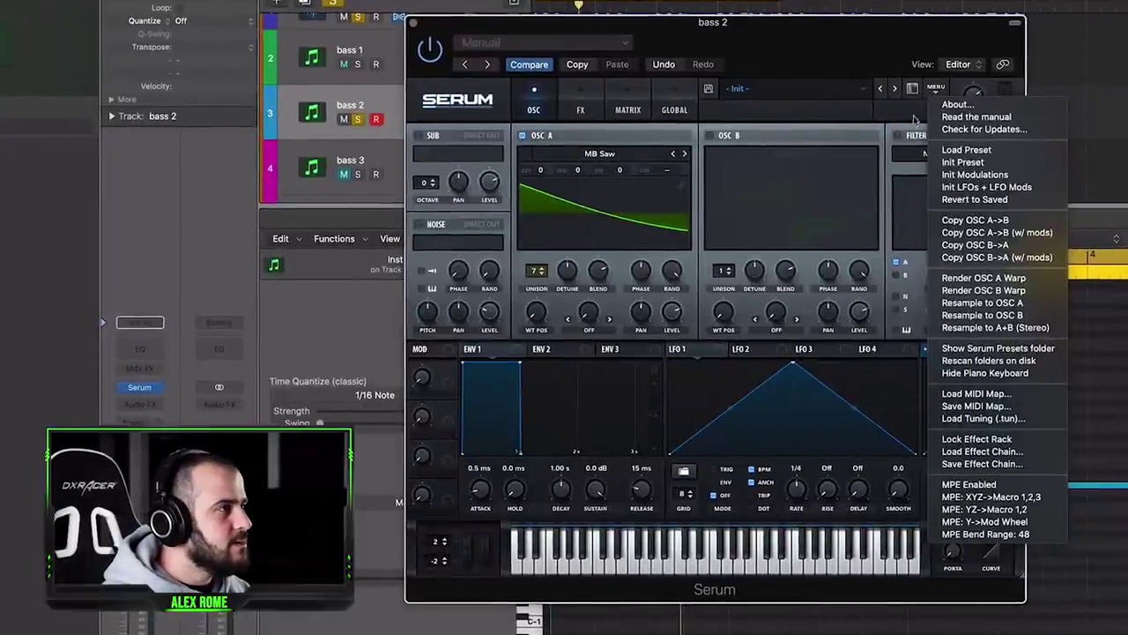
click(932, 159)
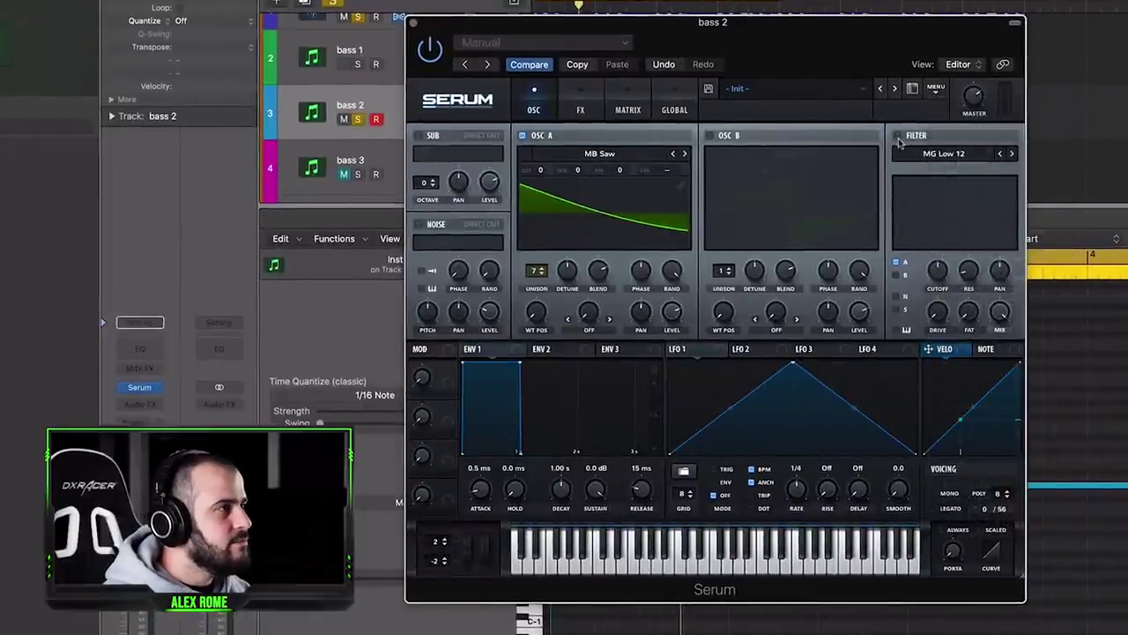
click(898, 136)
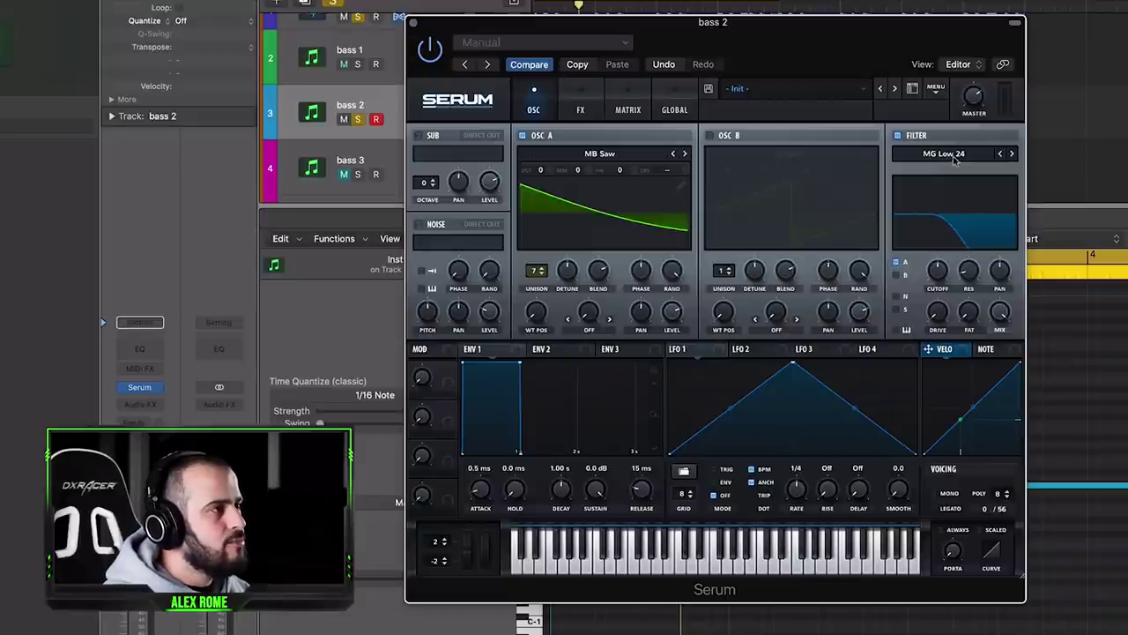
drag(939, 275, 937, 282)
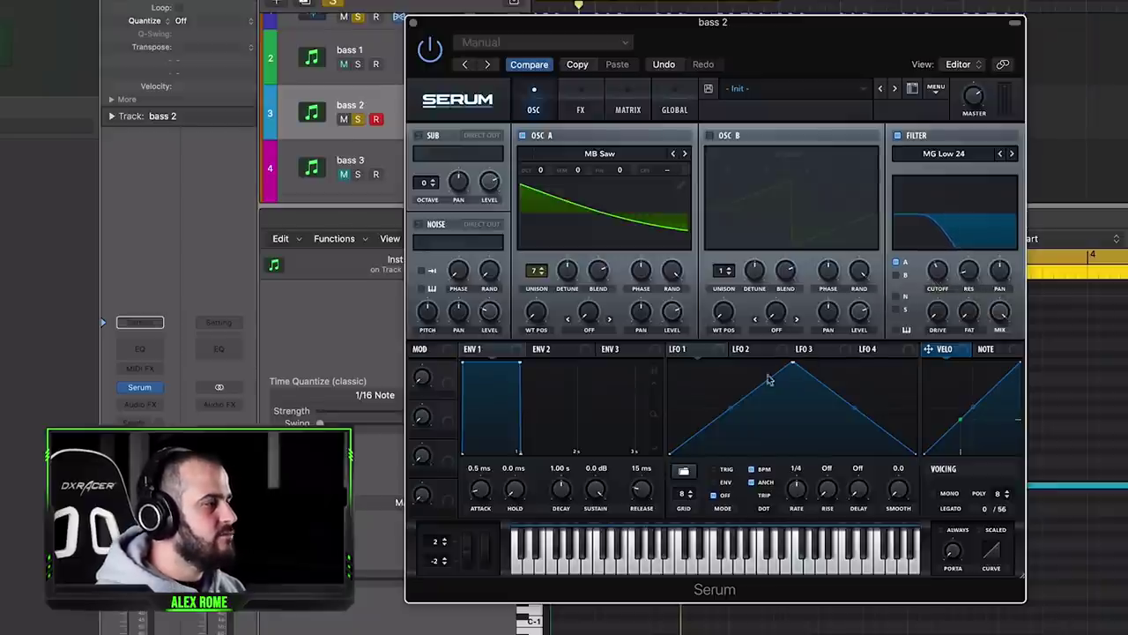
- Play back the bass 2 part and raise the bass 2 track volume slightly
key(space)
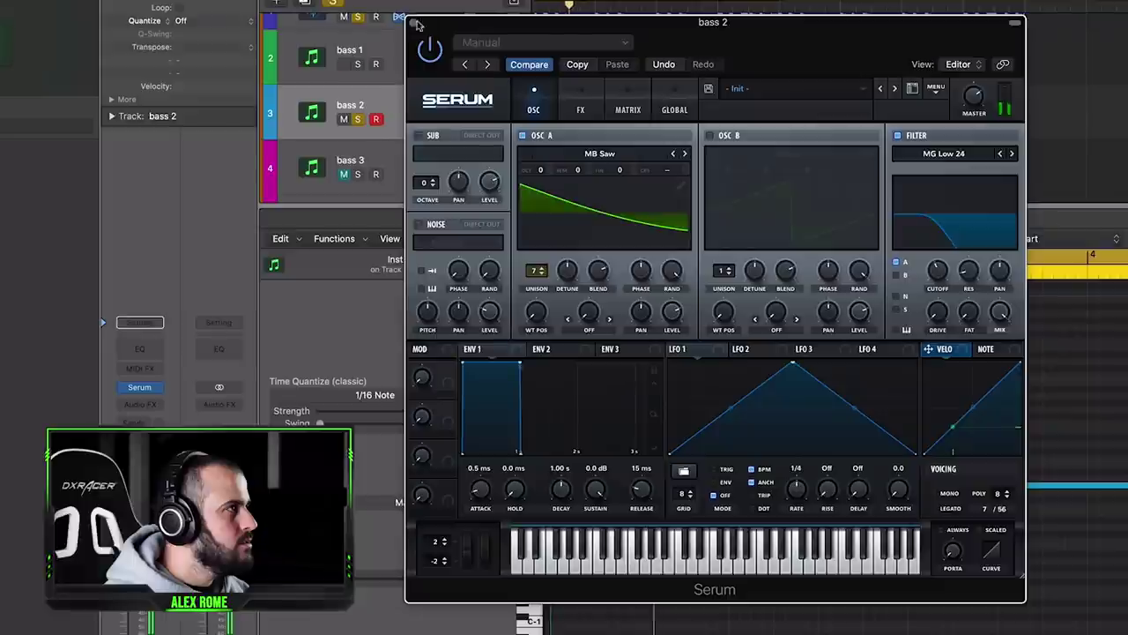
mouse_move(943, 275)
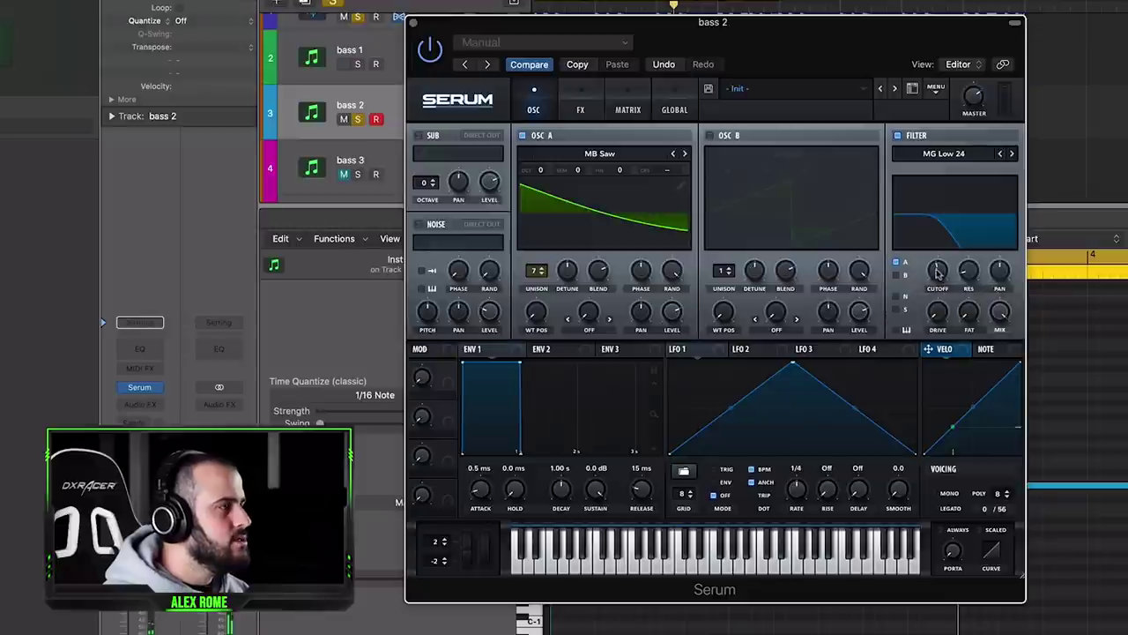
click(415, 24)
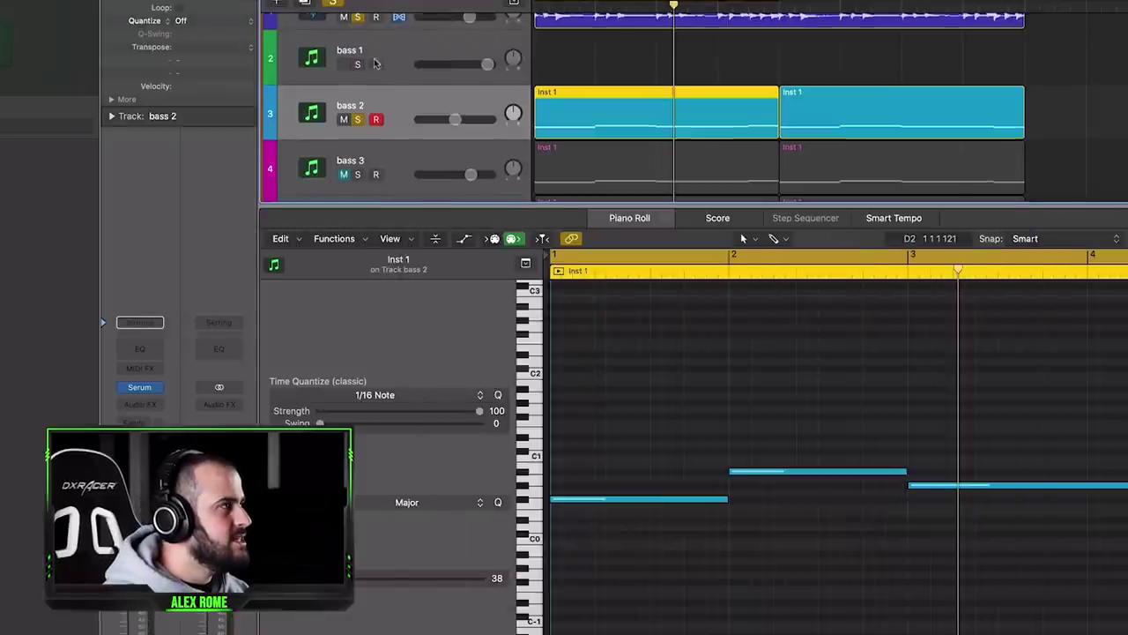
scroll(423, 134, up, 1)
drag(455, 138, 474, 137)
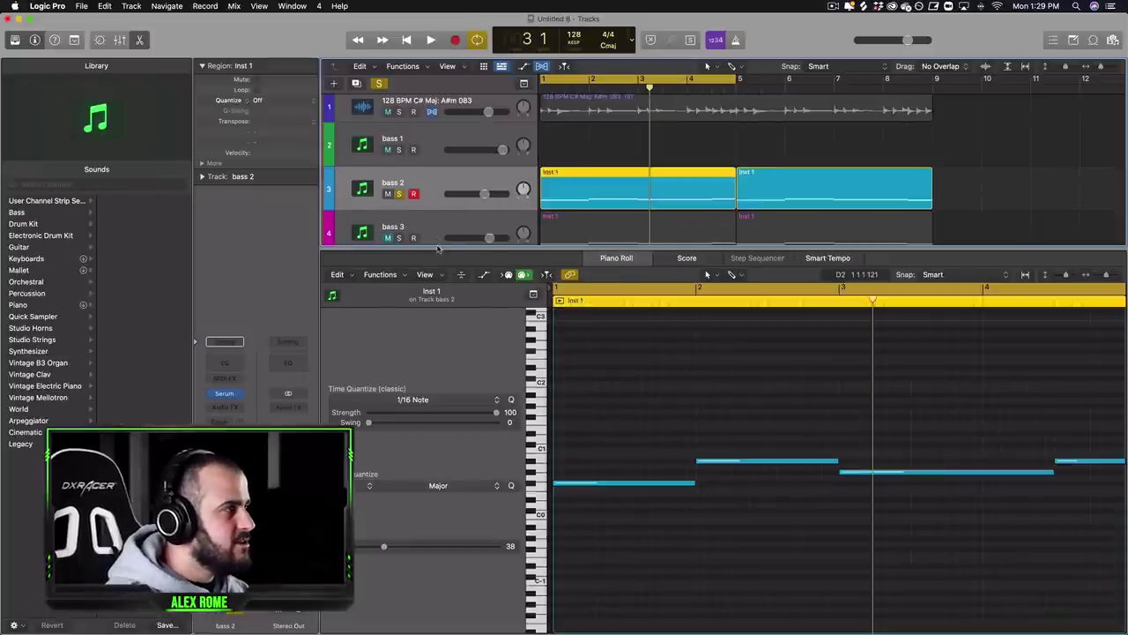
- Enlarge the tracks area, then take bass 2 out of solo and play it together with the other tracks
drag(437, 247, 438, 380)
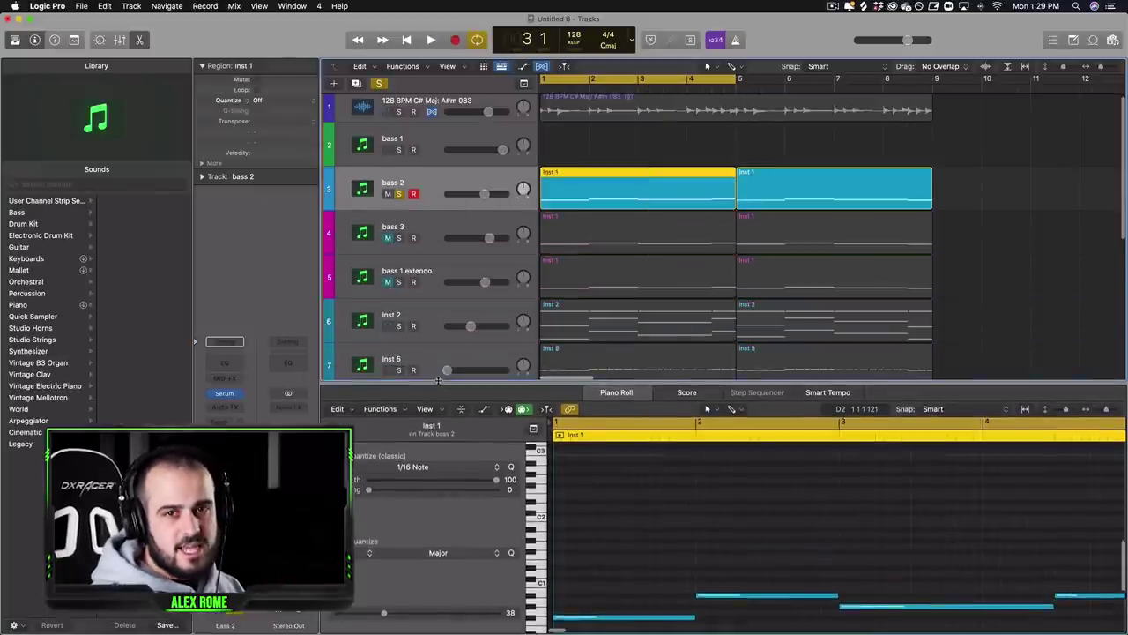
click(399, 194)
scroll(476, 177, down, 2)
key(space)
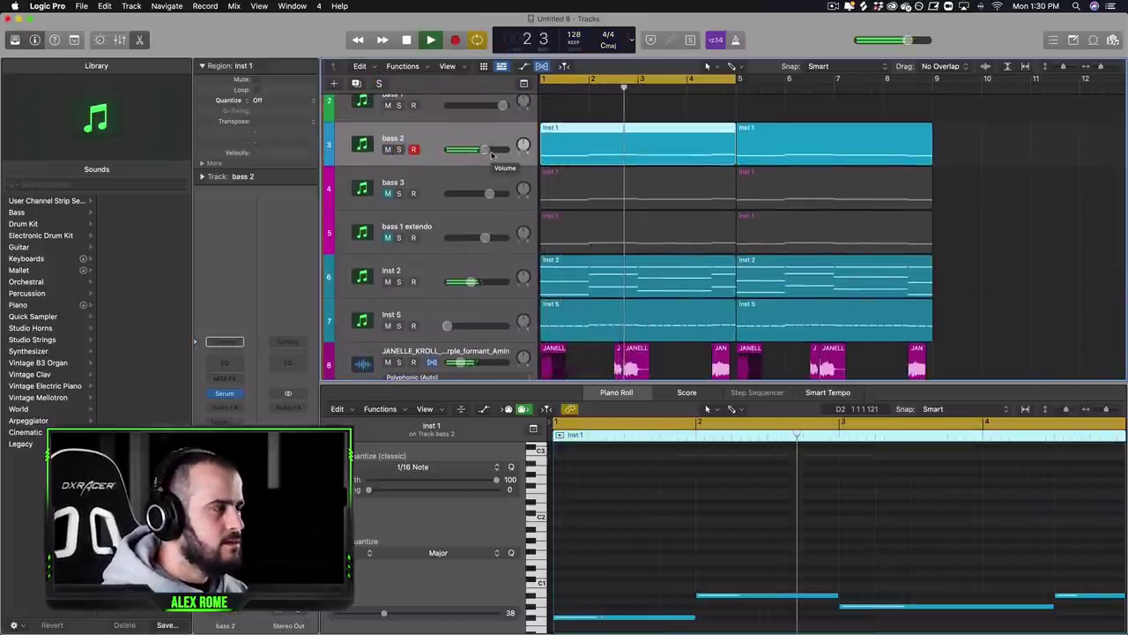
scroll(580, 187, up, 2)
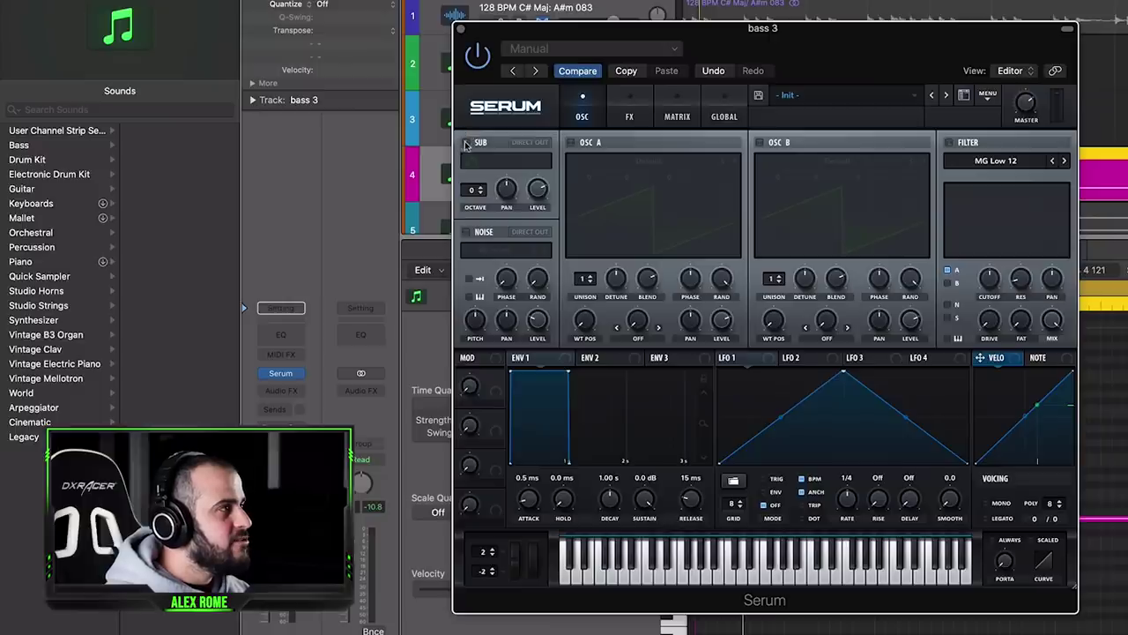
click(466, 143)
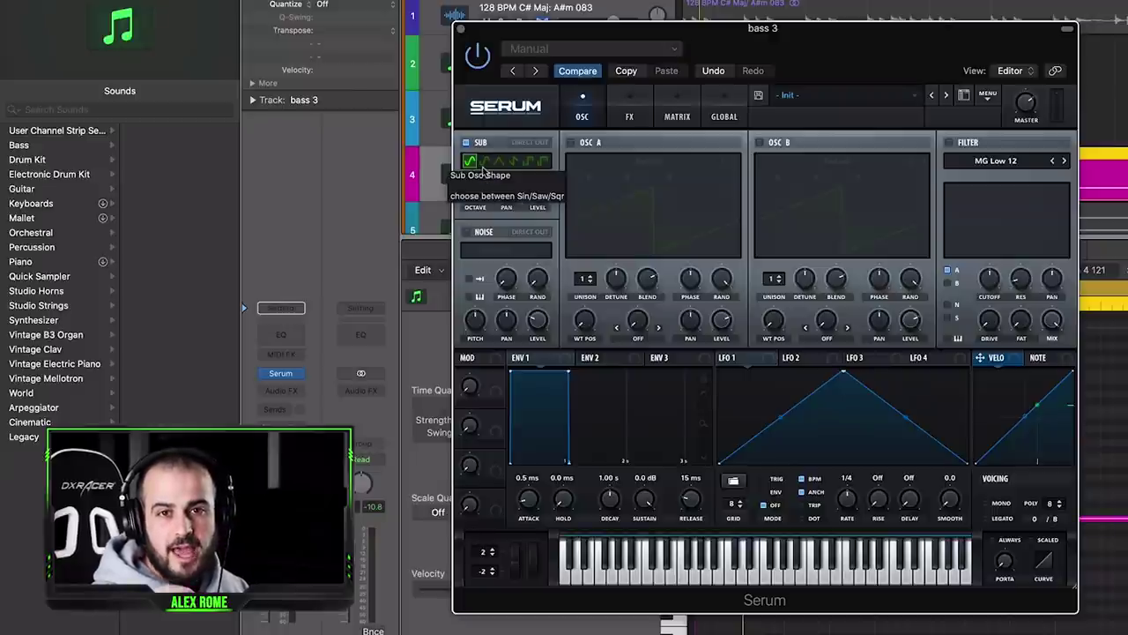
click(570, 142)
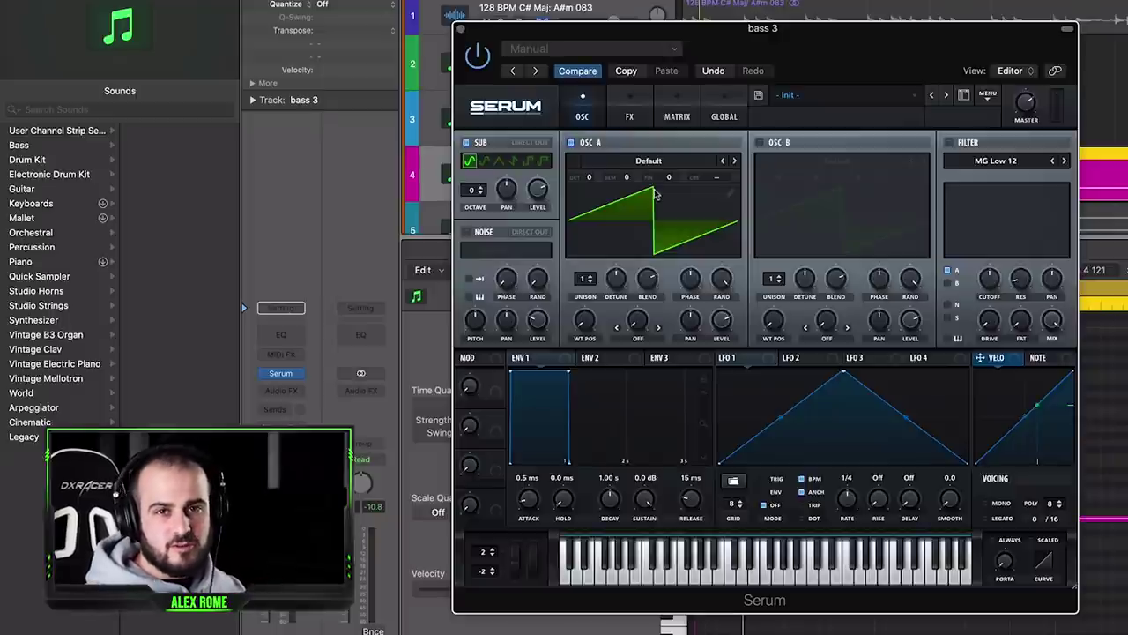
click(571, 143)
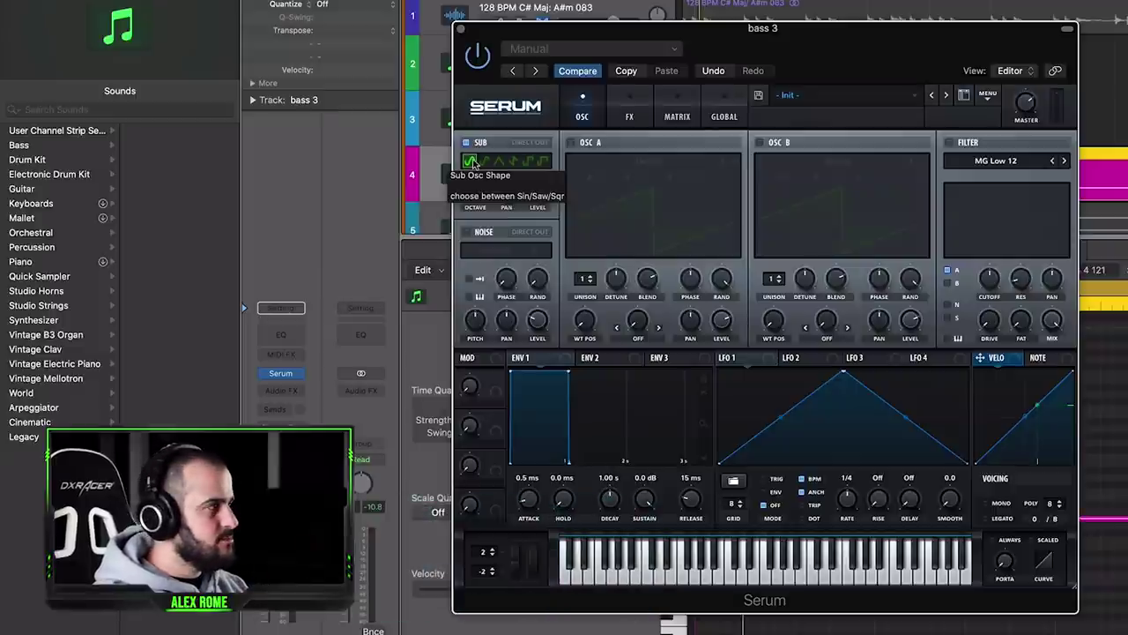
- Initialise the bass 3 patch with only the sine sub oscillator on instead of oscillator A, and play the part back
click(988, 97)
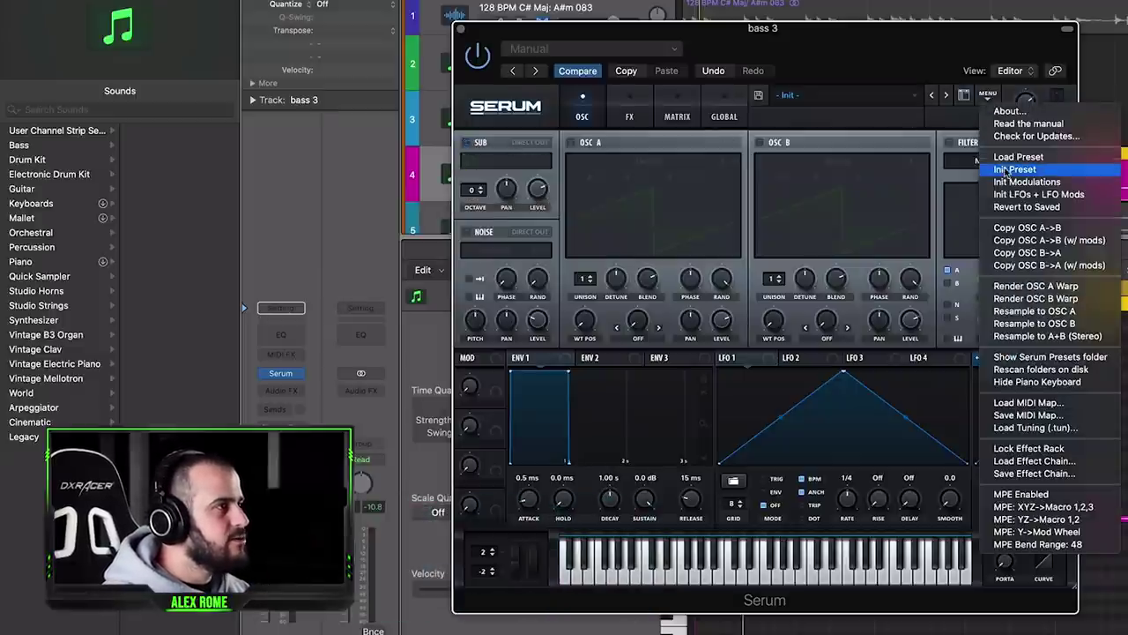
click(1023, 168)
click(571, 143)
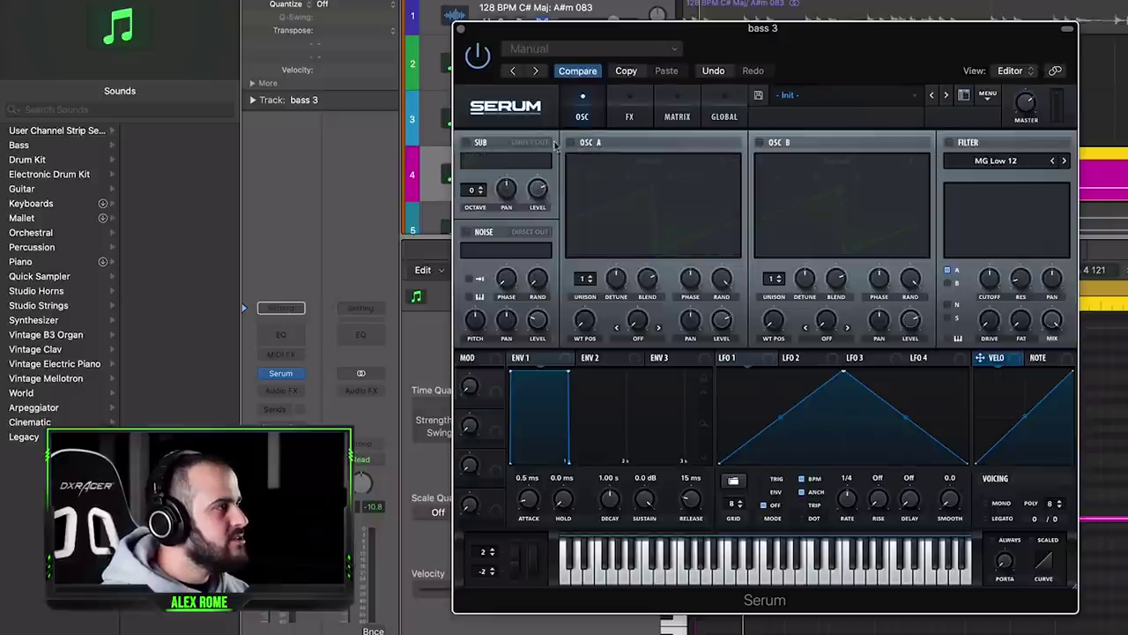
click(470, 142)
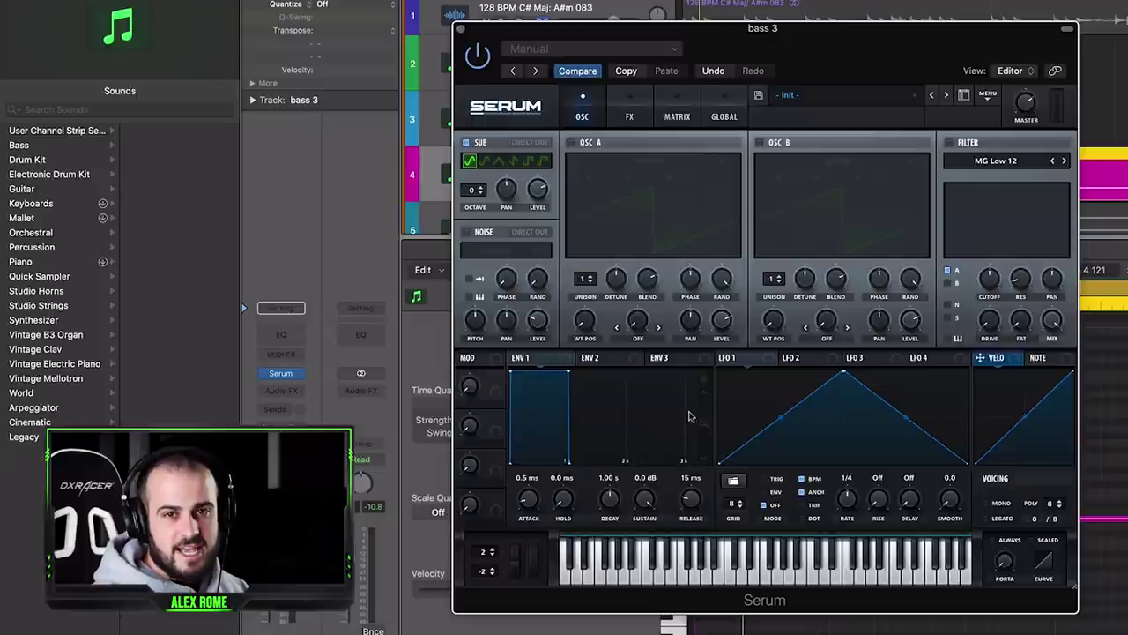
click(457, 28)
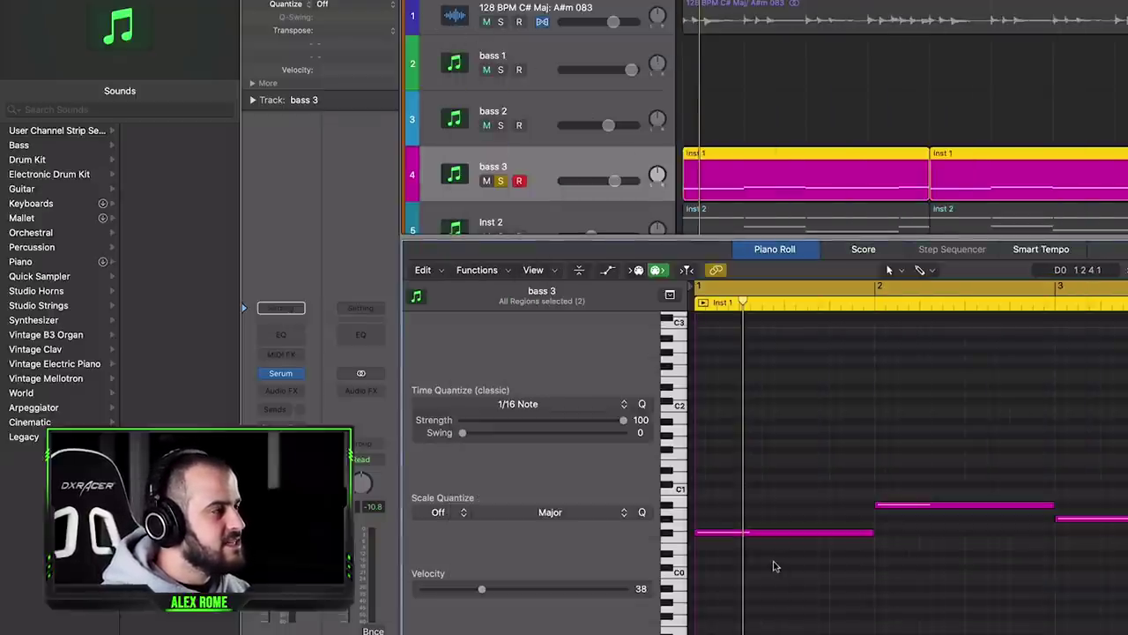
key(space)
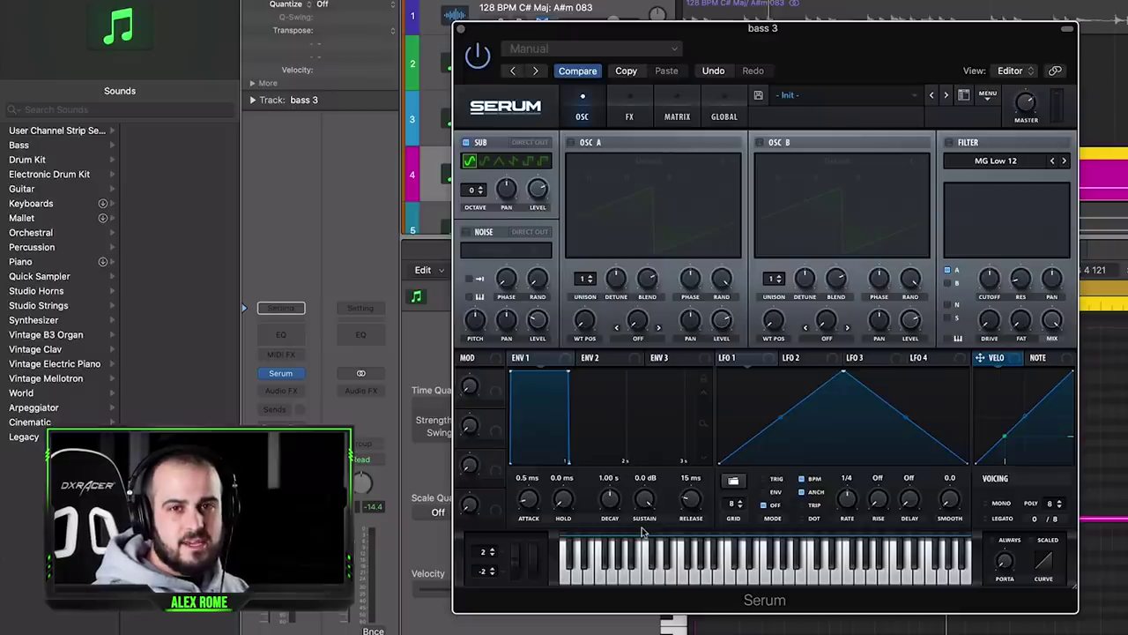
- Enable the Tube distortion effect on the bass 3 patch and set the distortion's filter to Post
click(628, 118)
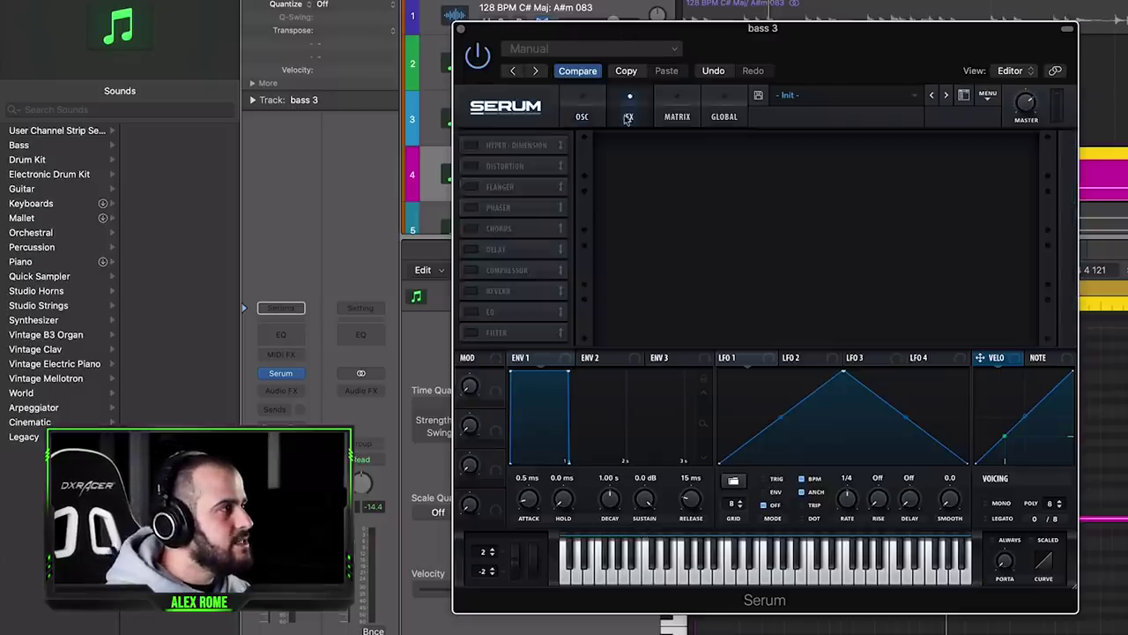
click(470, 166)
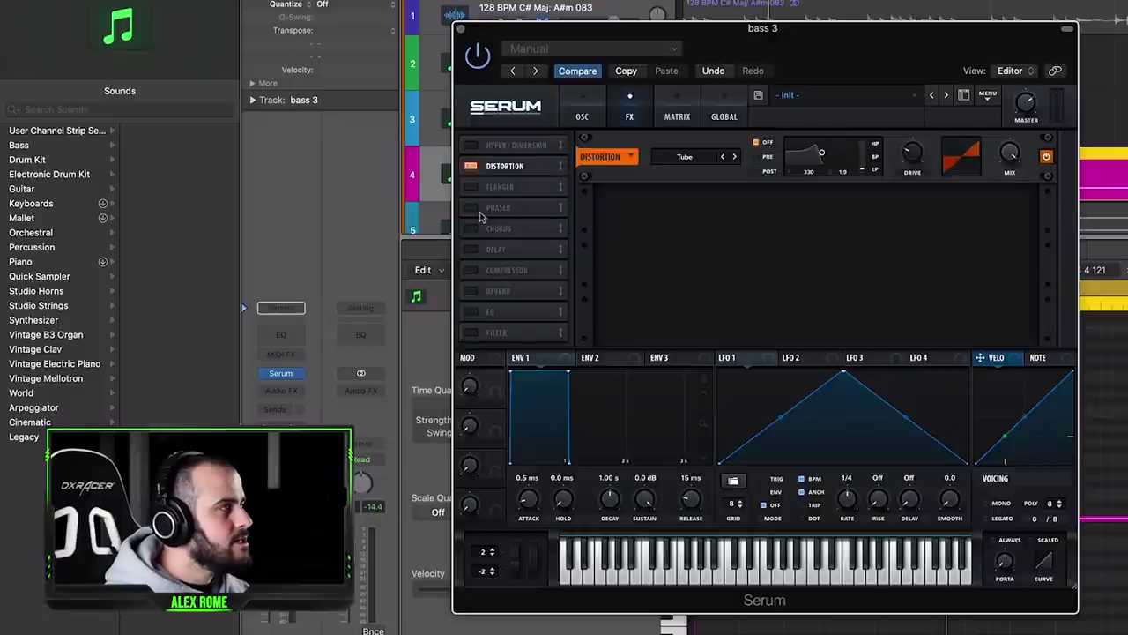
click(760, 171)
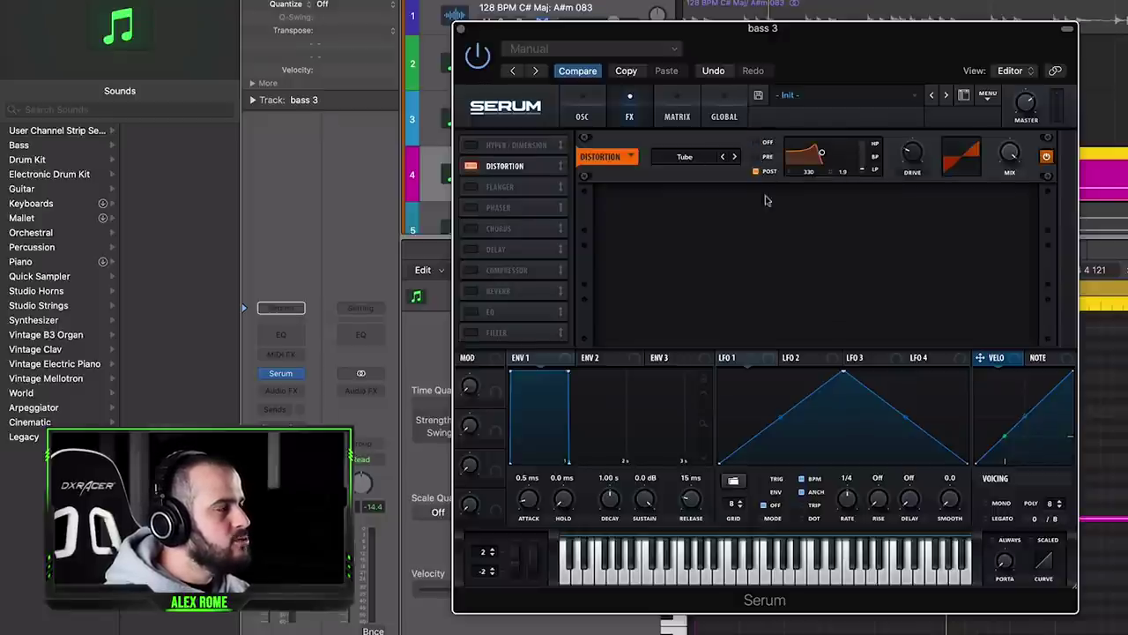